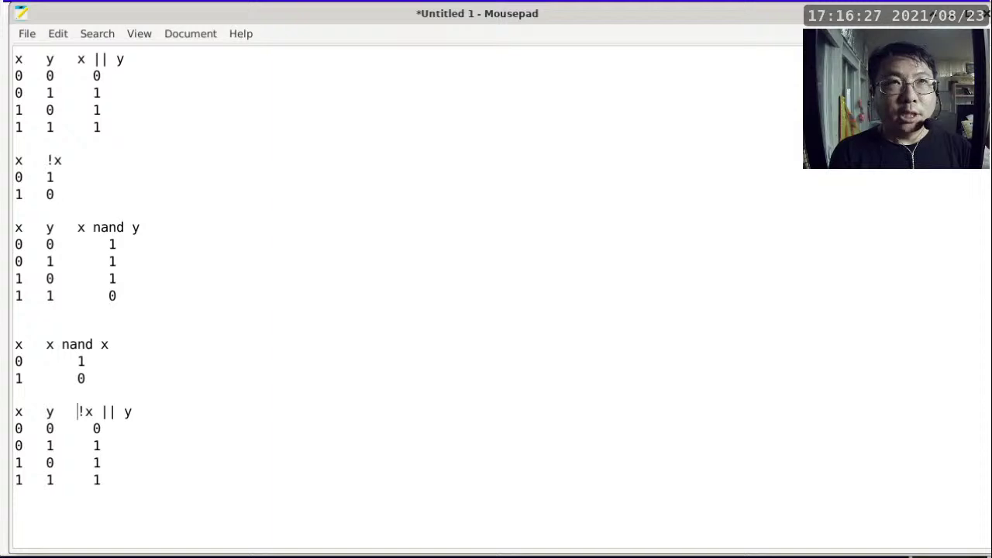
- Put parentheses around !x in the last truth table's heading so it reads (!x) || y
click(78, 412)
text(()
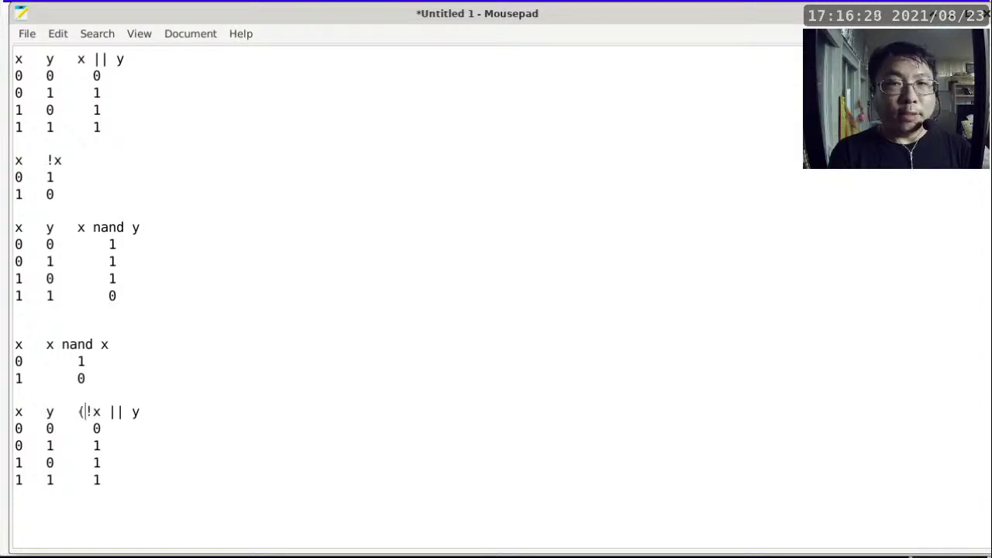
key(Right)
key(Right)
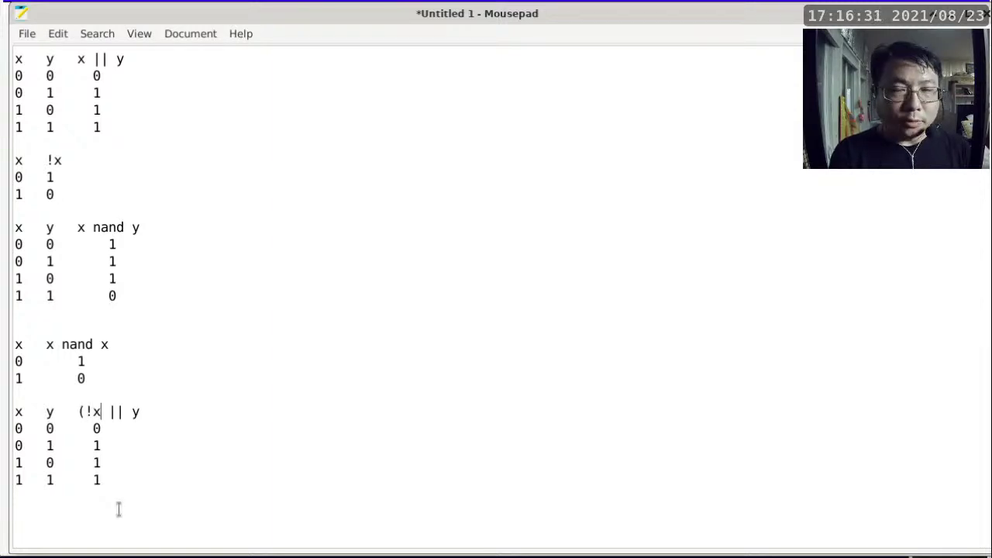
text())
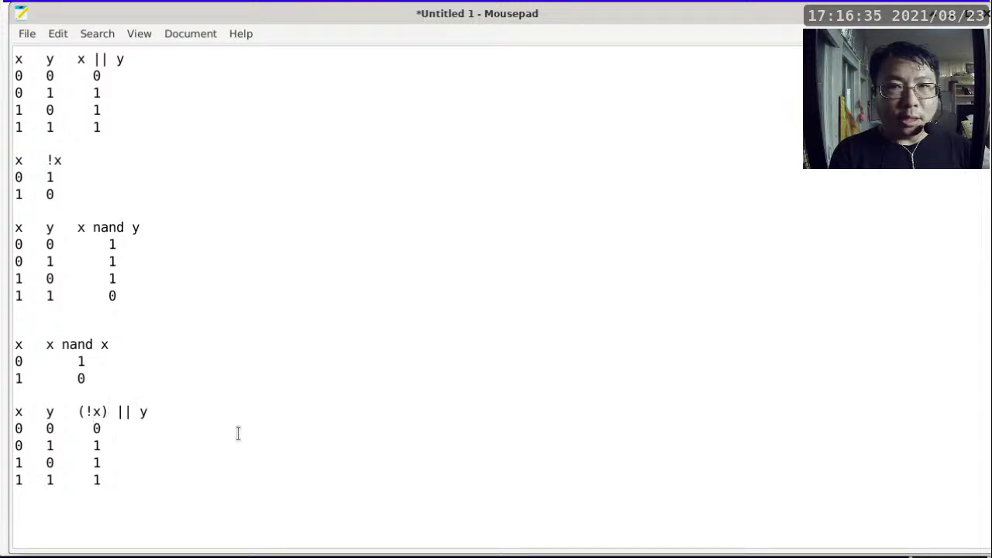
- Clear the four result values in the (!x) || y column of the last truth table
key(Down)
key(shift+Left)
text(0)
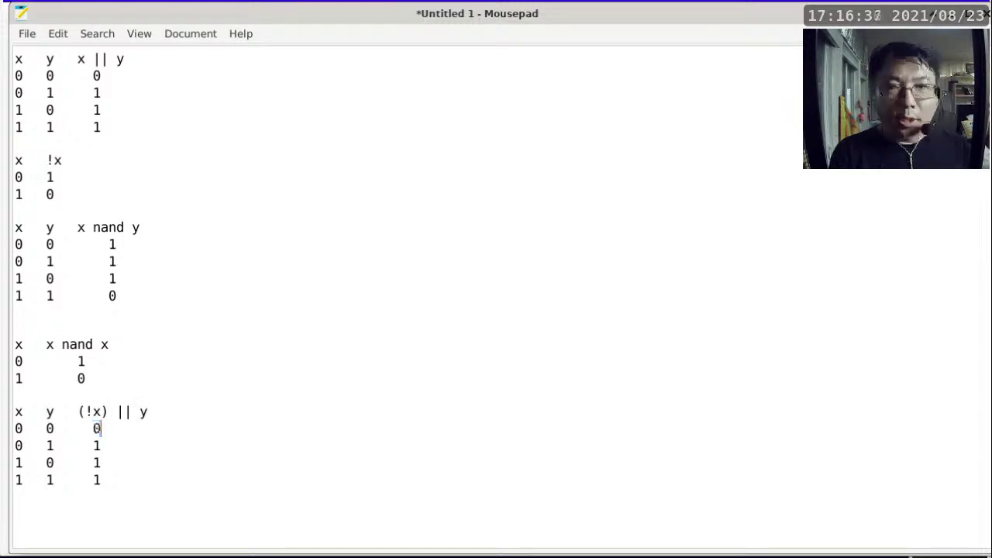
key(BackSpace)
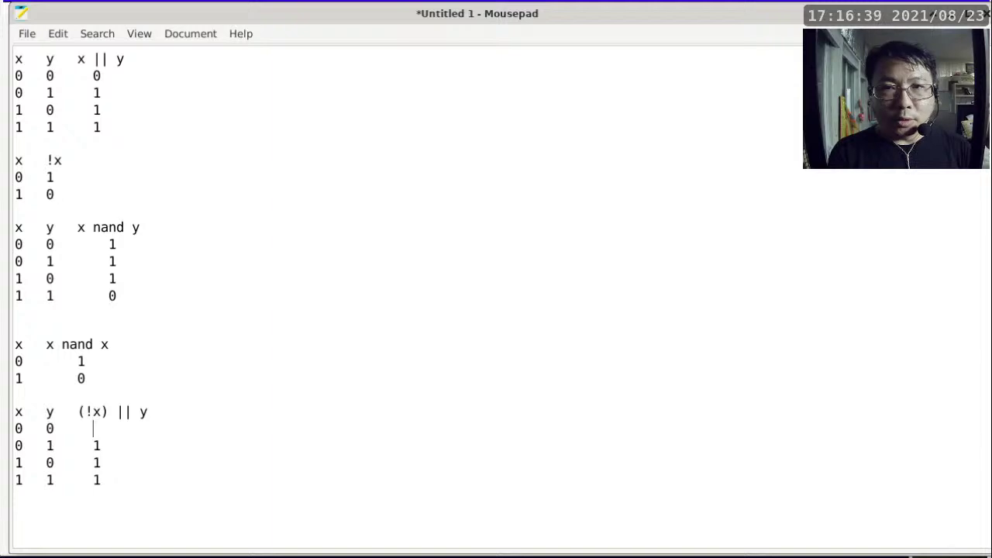
key(Down)
key(shift+Right)
key(BackSpace)
key(Down)
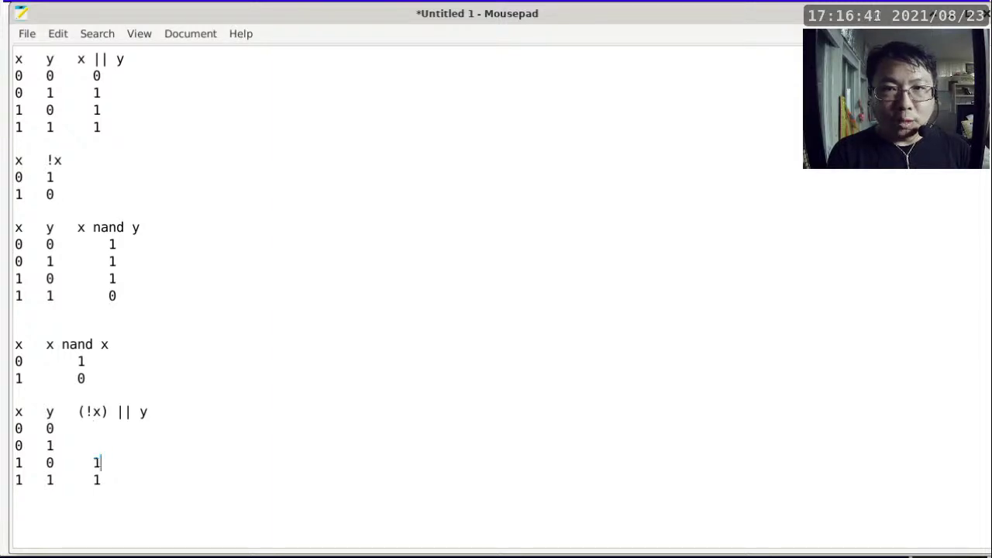
key(shift+Left)
key(BackSpace)
key(Down)
key(shift+Left)
key(BackSpace)
- Fill the (!x) || y column with the results 1, 1, 0 and 1, aligned under the || operator's expression
key(Up)
key(Up)
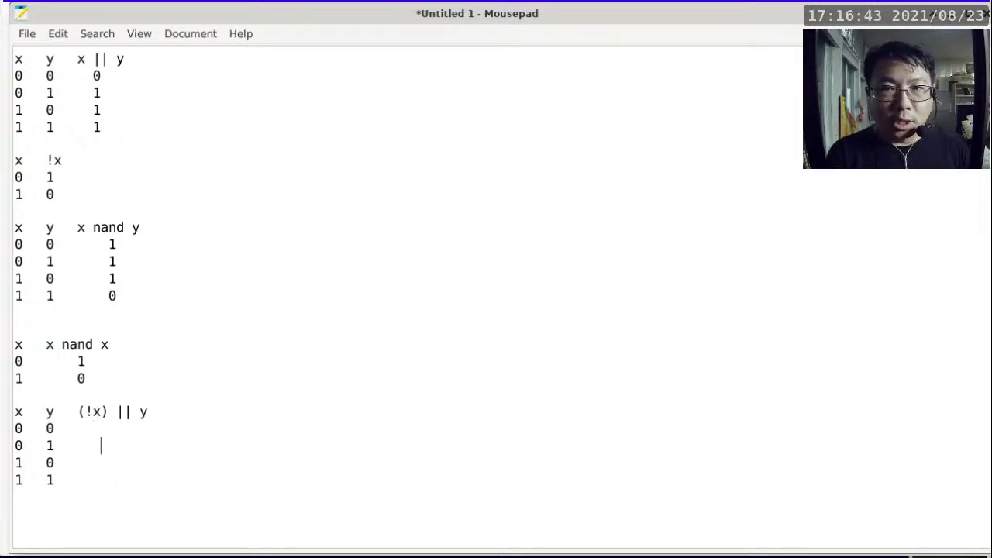
key(Up)
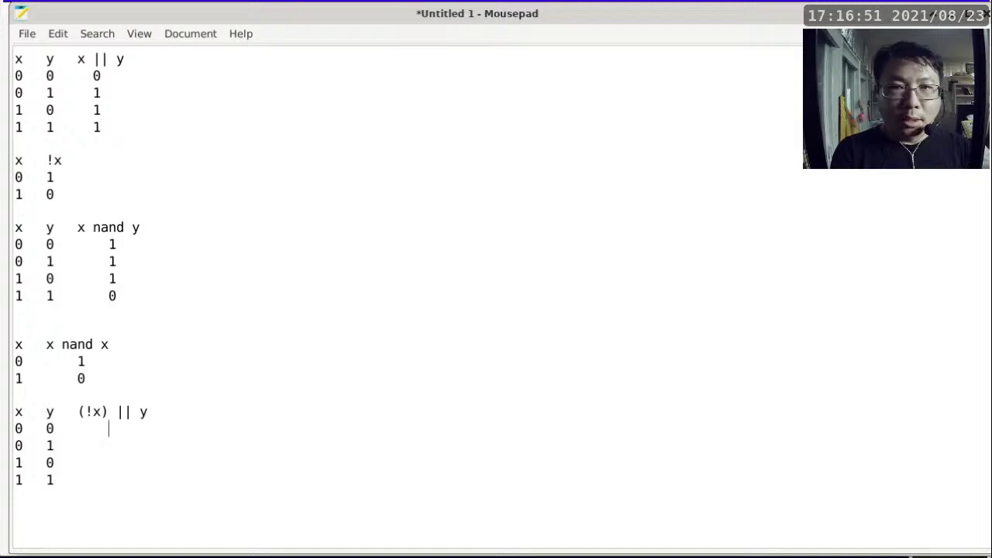
text(1)
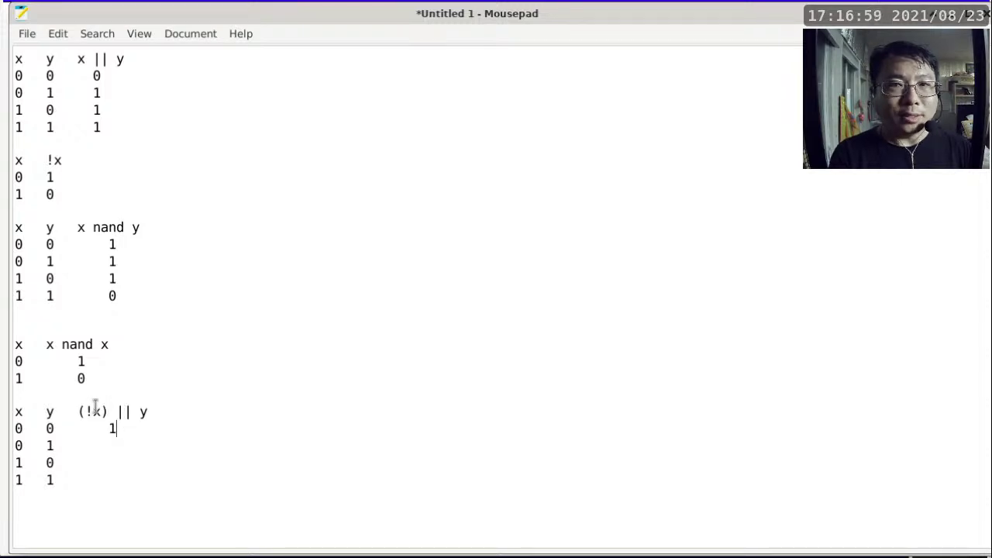
click(147, 451)
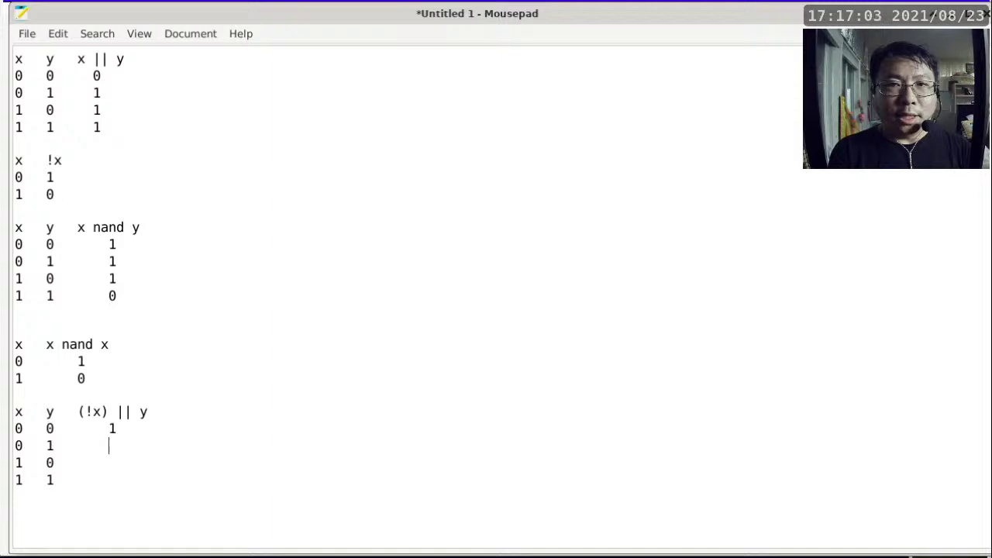
text(1)
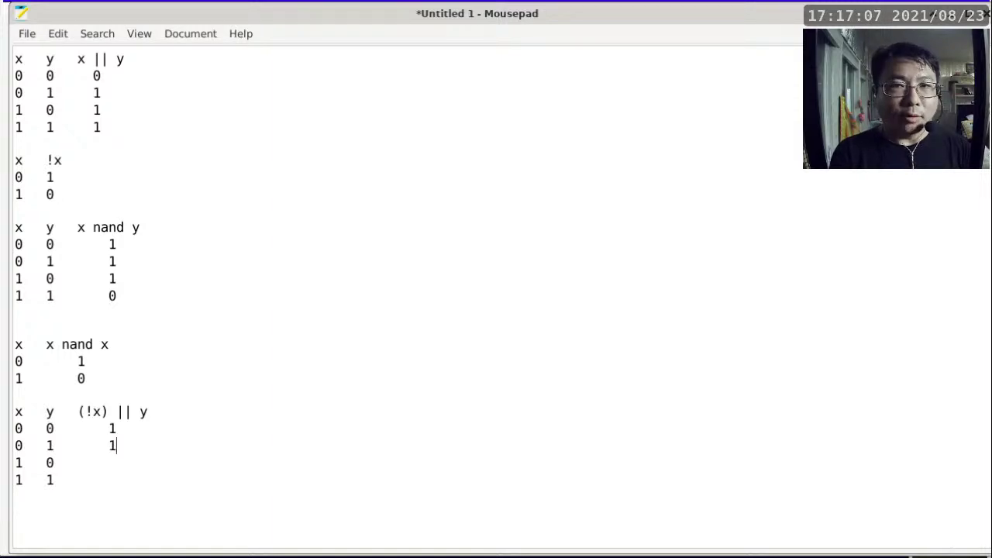
key(Down)
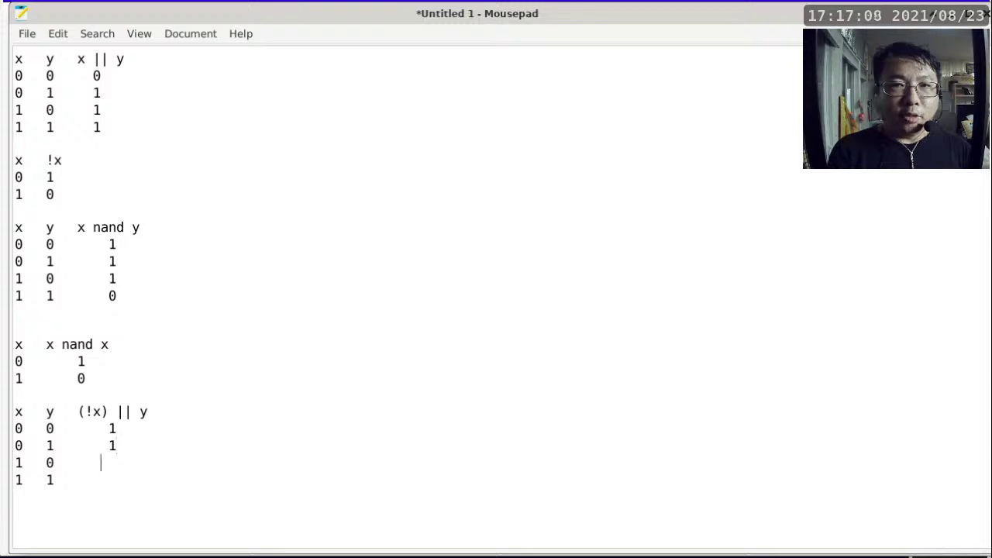
key(Tab)
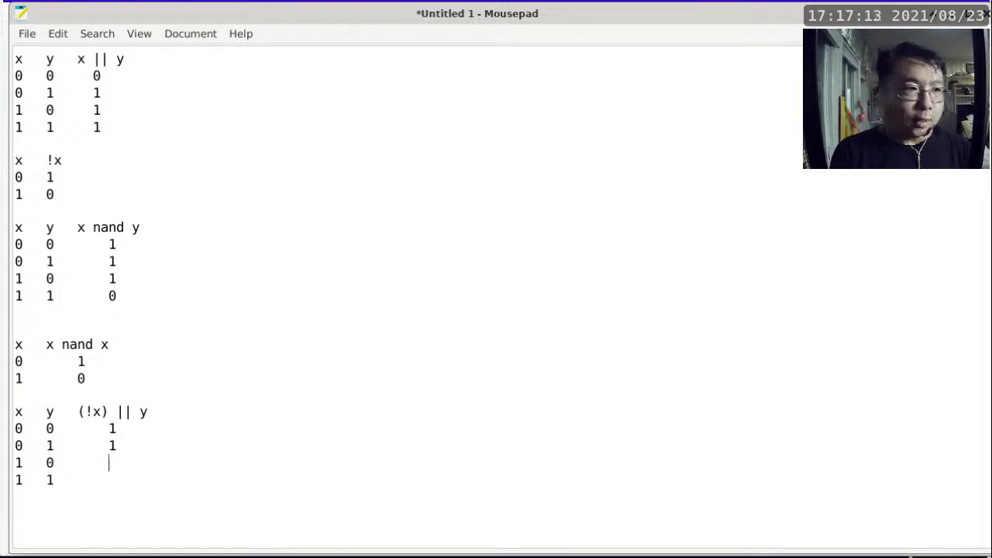
text(0)
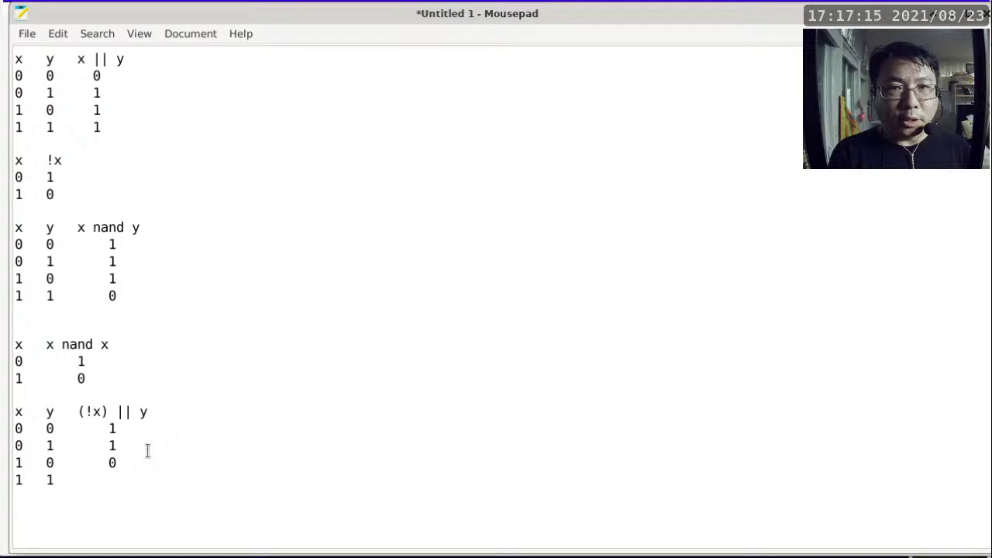
key(Down)
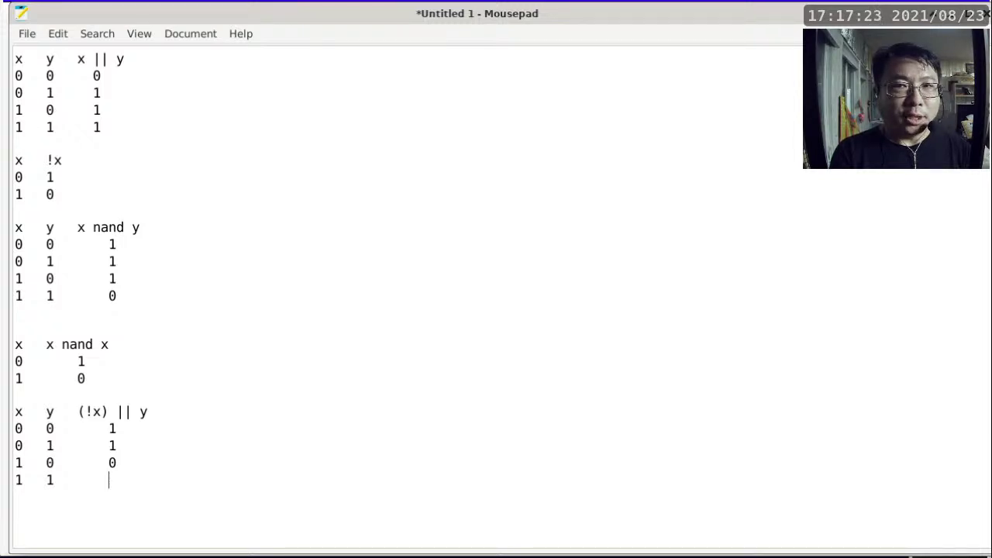
text(1)
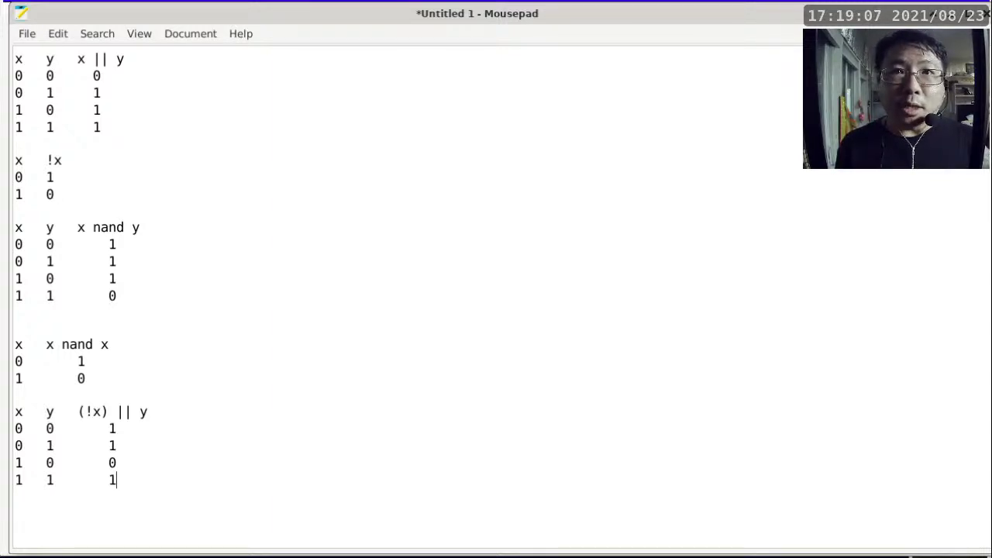
- Switch to Freeplane, open the recently used mind map Concept.mm, and leave full-screen mode
key(alt+Tab)
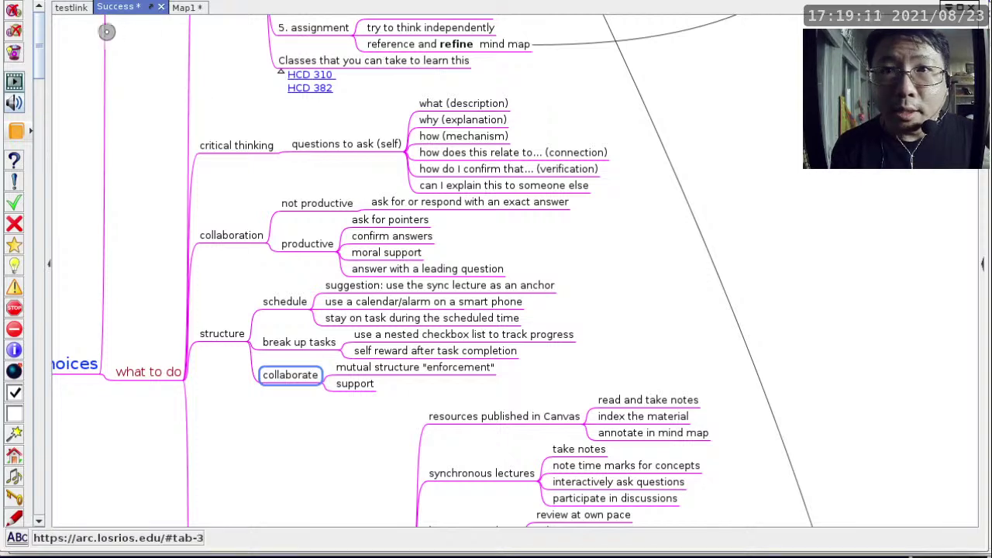
click(183, 7)
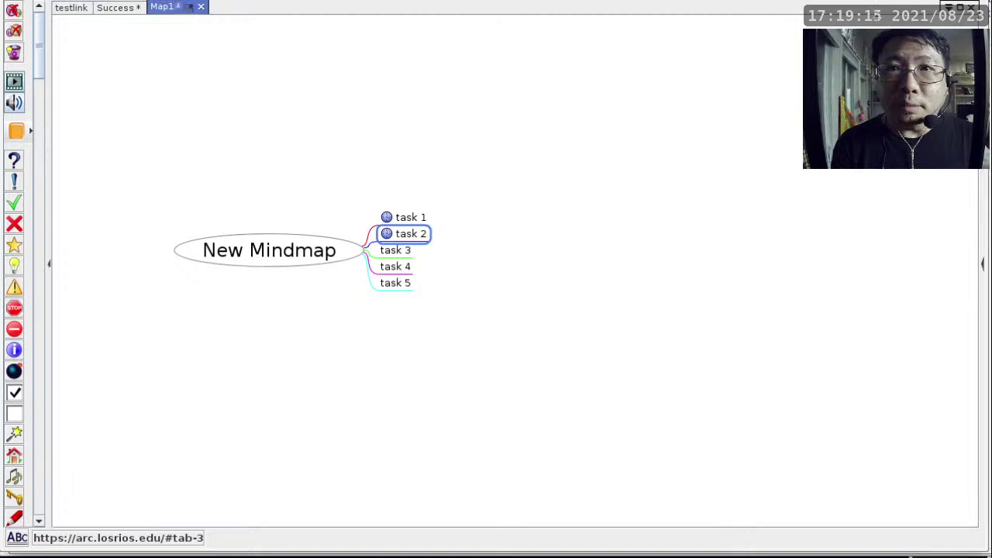
key(alt+f)
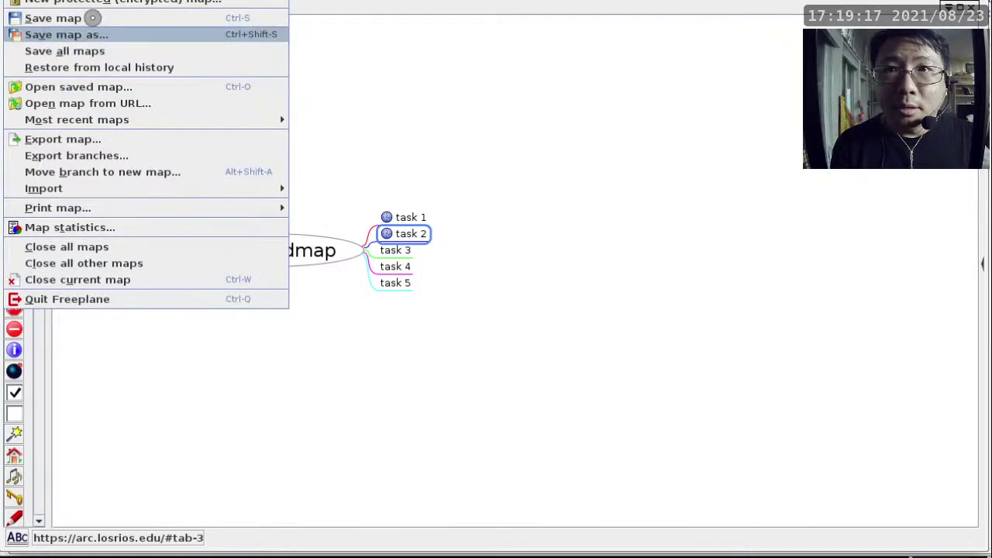
mouse_move(133, 119)
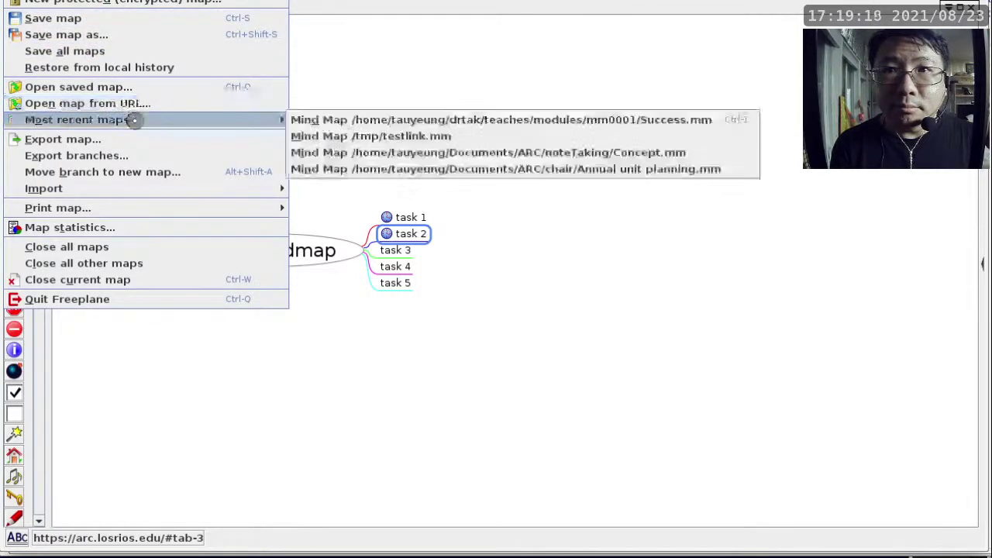
click(362, 152)
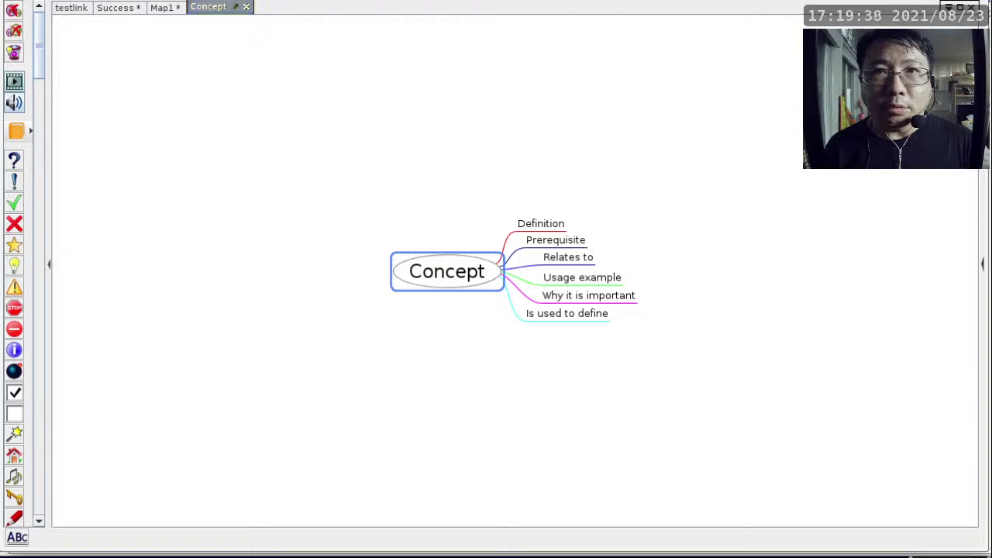
key(F11)
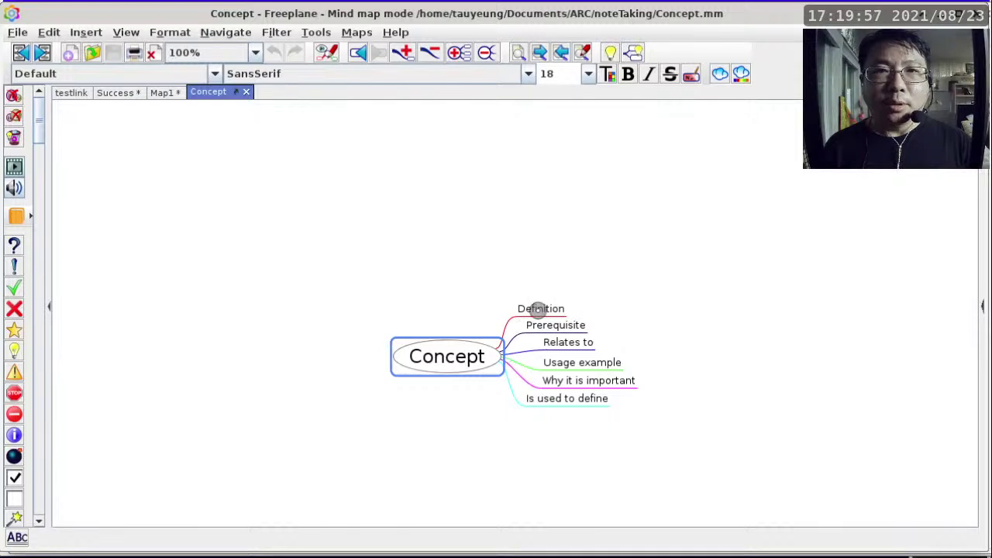
- Copy the Concept node with its branches into a new map based on standard-1.6.mm, as a child of the root
click(548, 309)
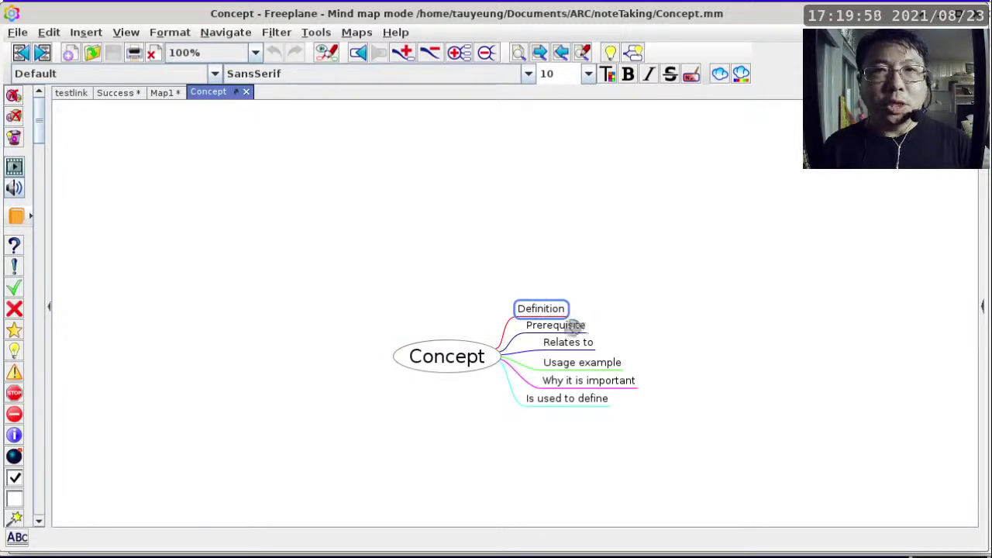
click(576, 324)
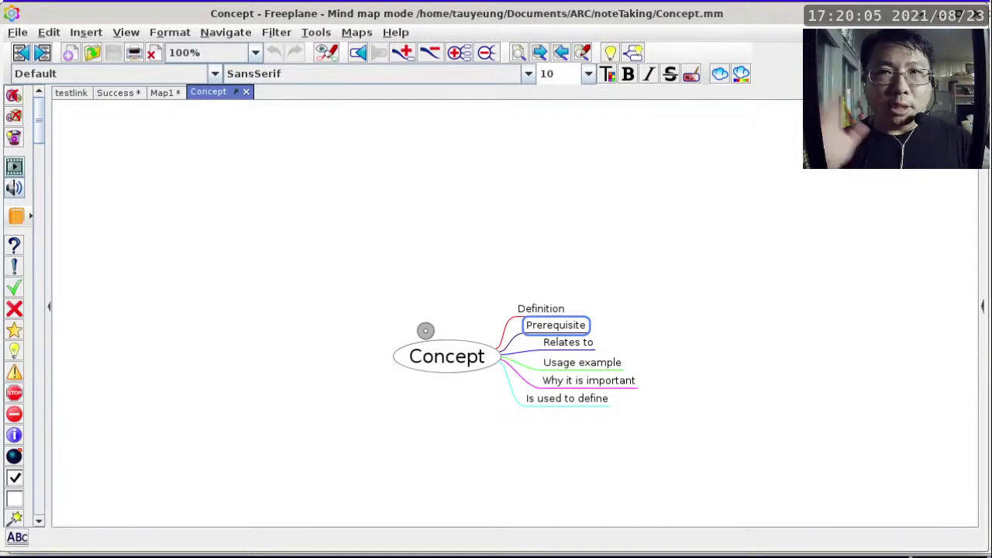
click(445, 355)
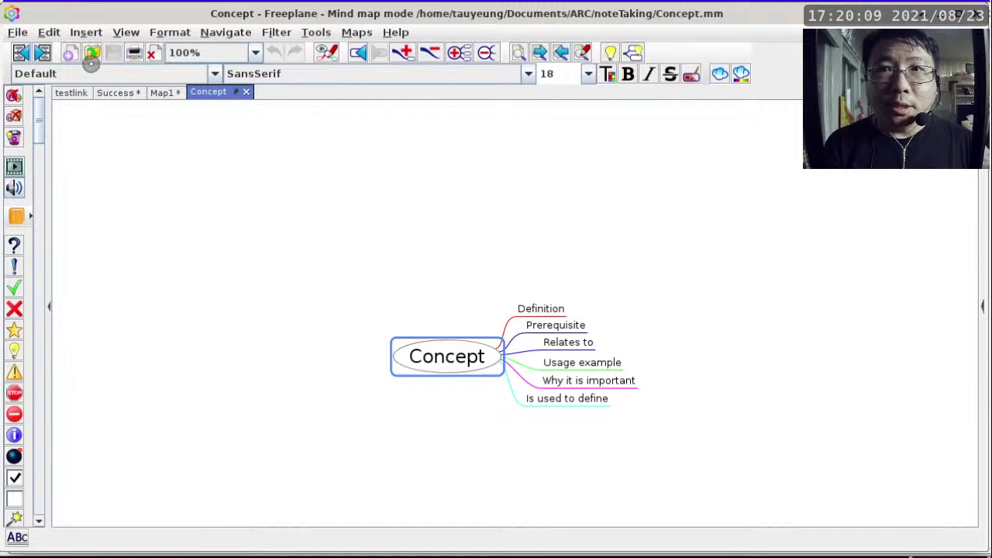
click(17, 31)
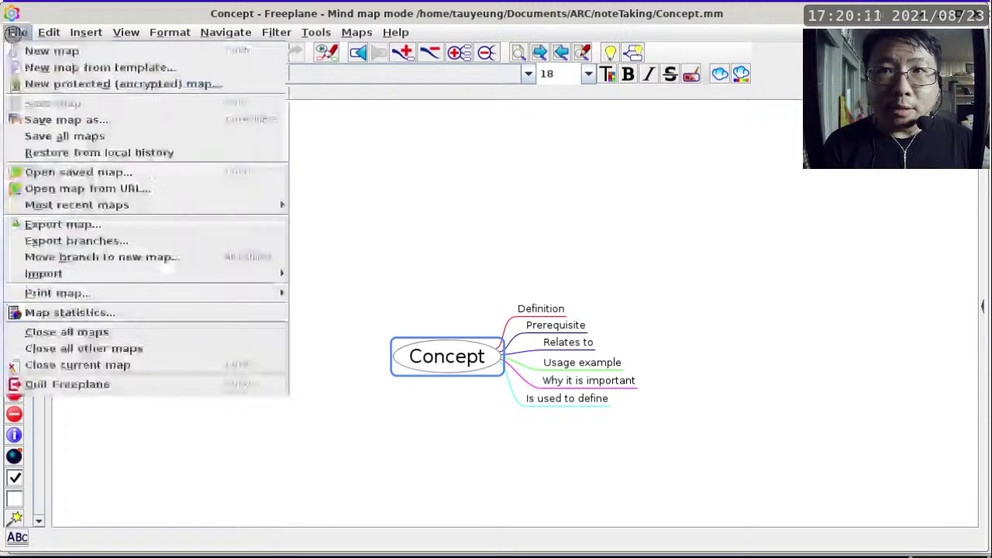
click(31, 51)
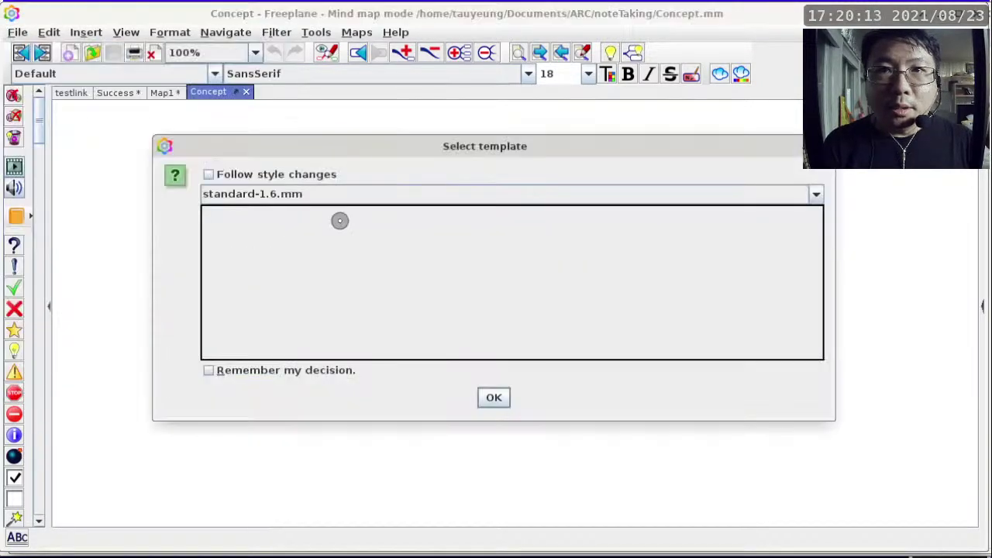
click(494, 398)
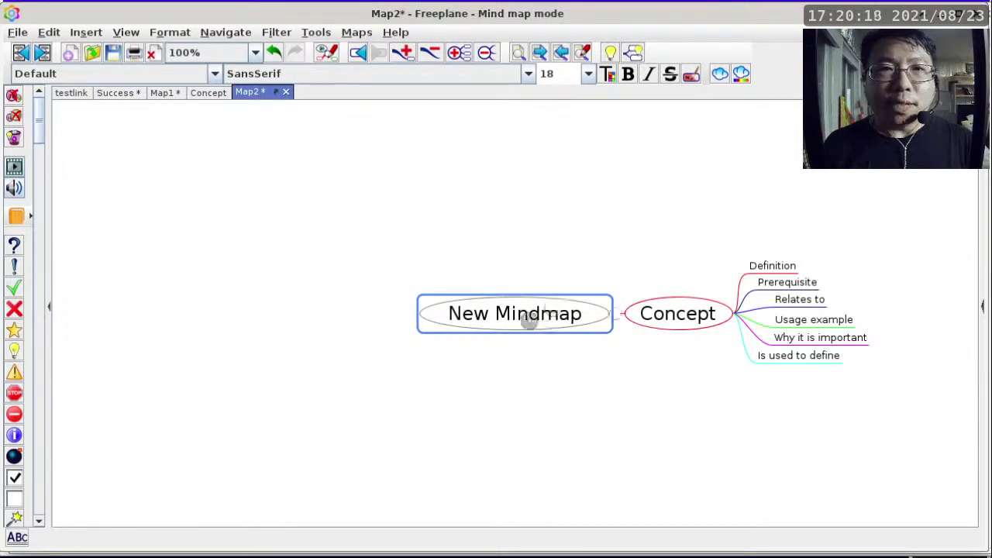
- Rename the new map's root node as "cisp440 0823"
double_click(525, 314)
double_click(523, 313)
click(524, 313)
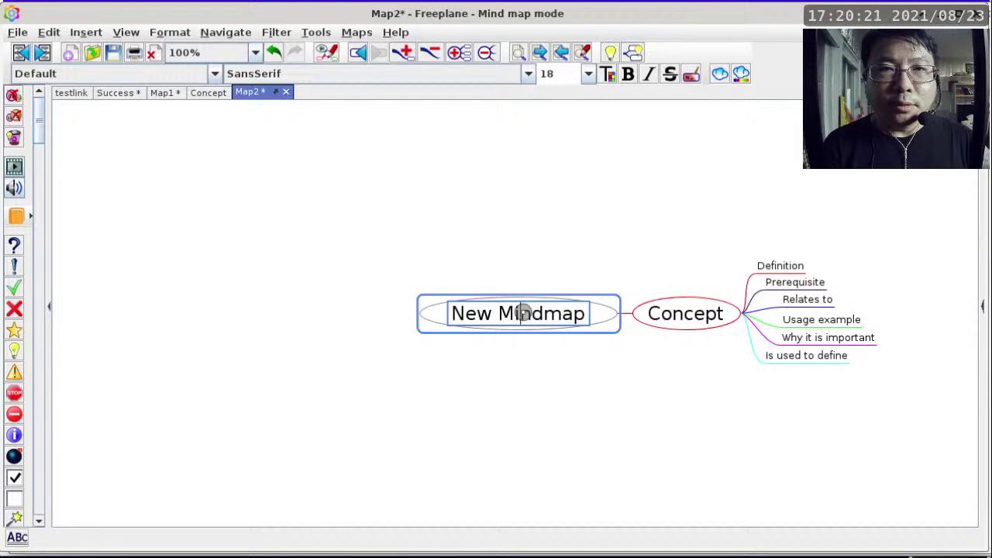
triple_click(571, 313)
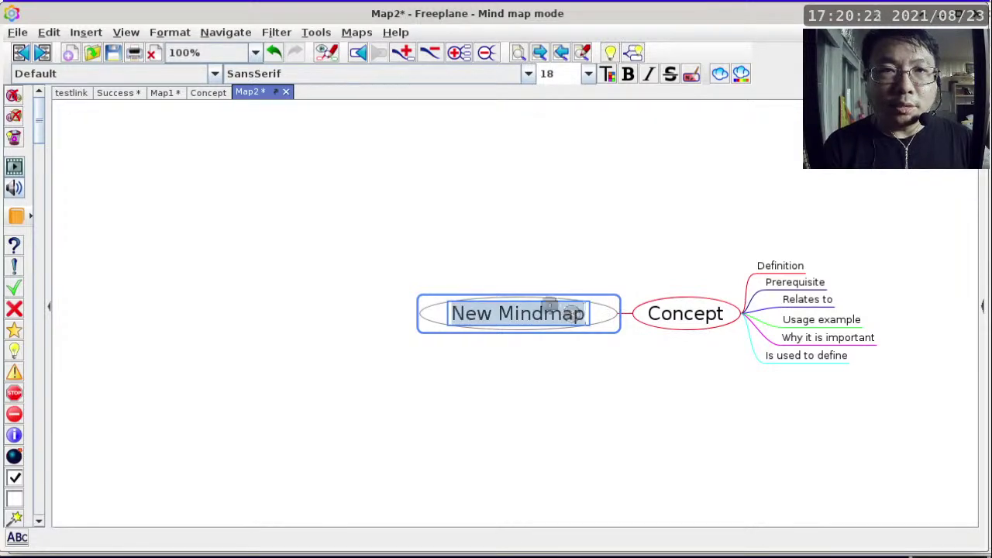
text(cisp440)
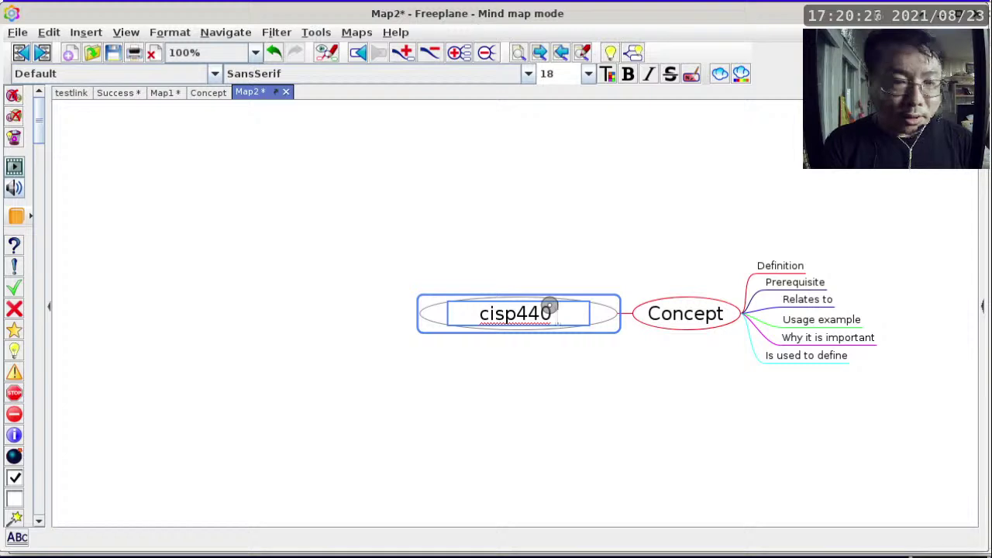
text( 08)
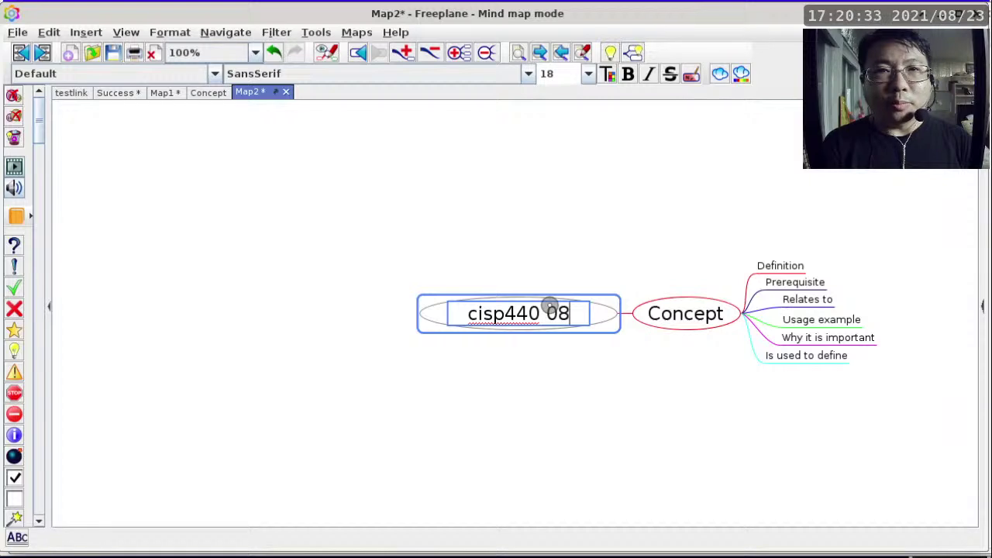
text(23)
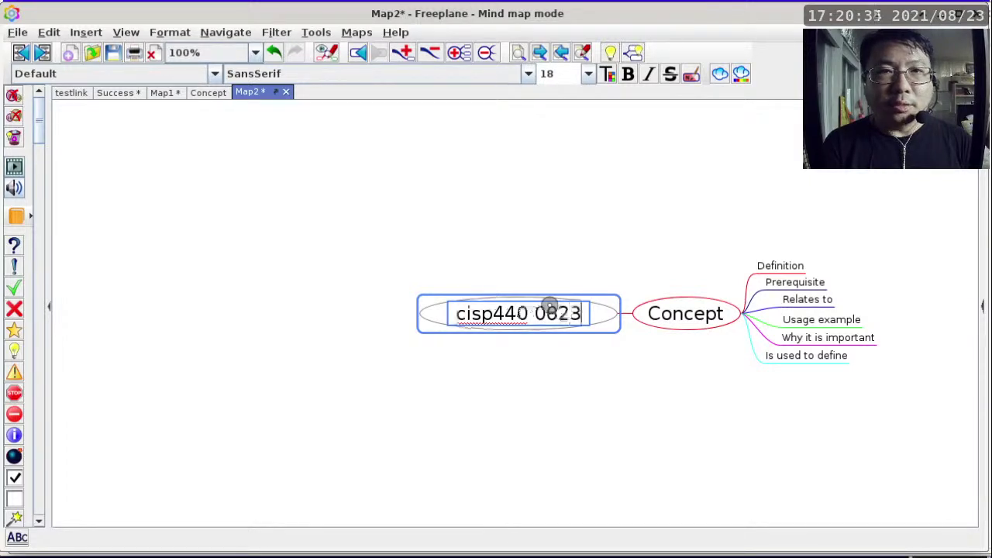
- Rename the Concept node as "implication"
double_click(685, 313)
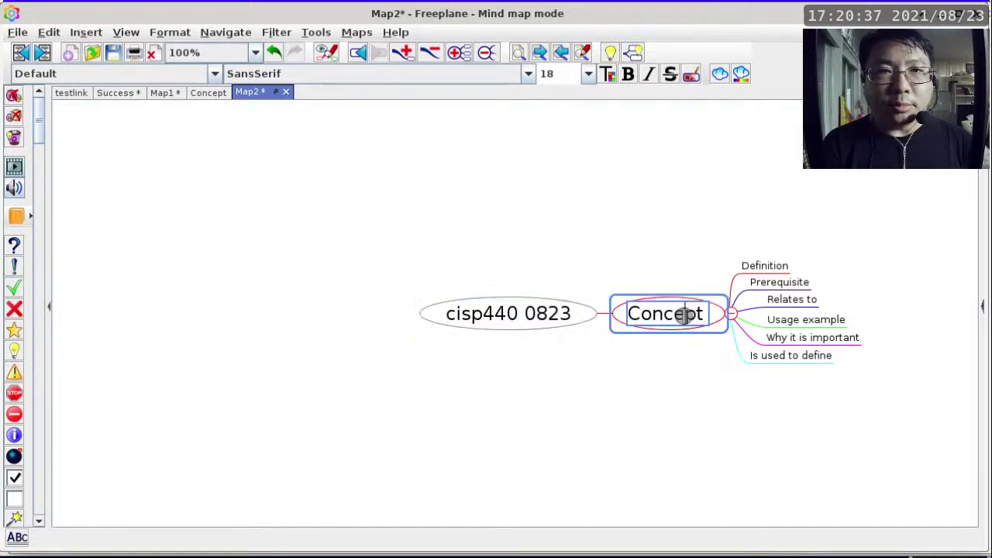
double_click(679, 314)
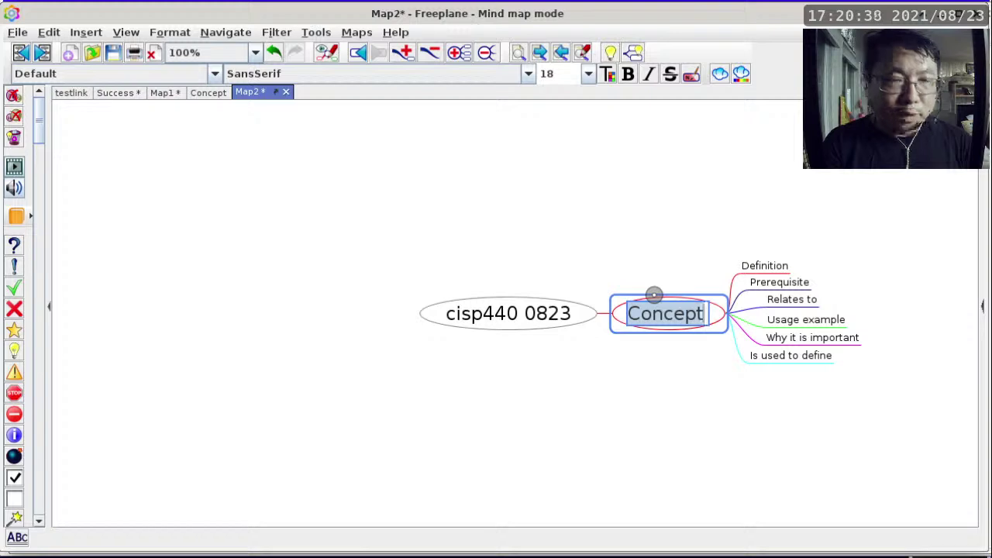
text(implication)
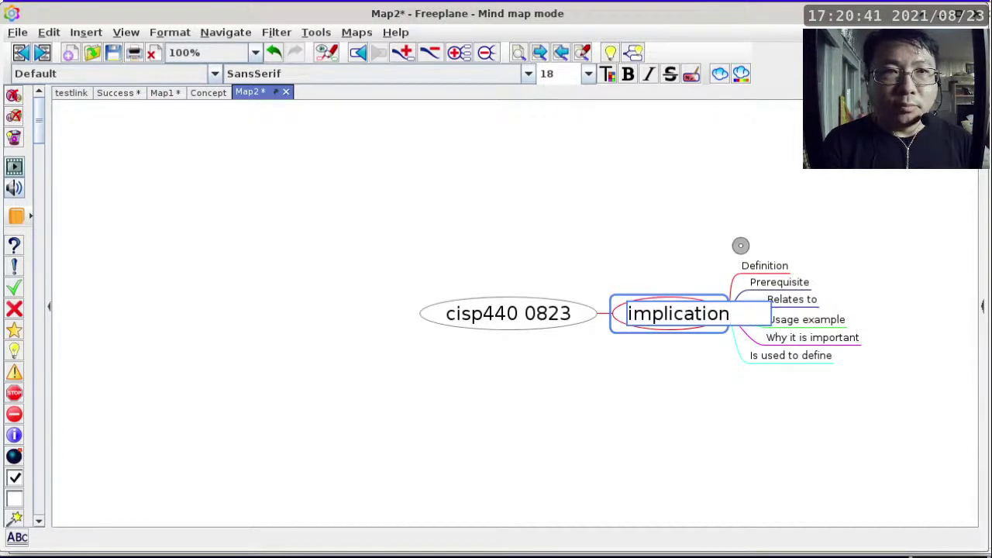
- Add a child node reading "x implies y == (!x) || y" to the Definition branch of implication
click(764, 264)
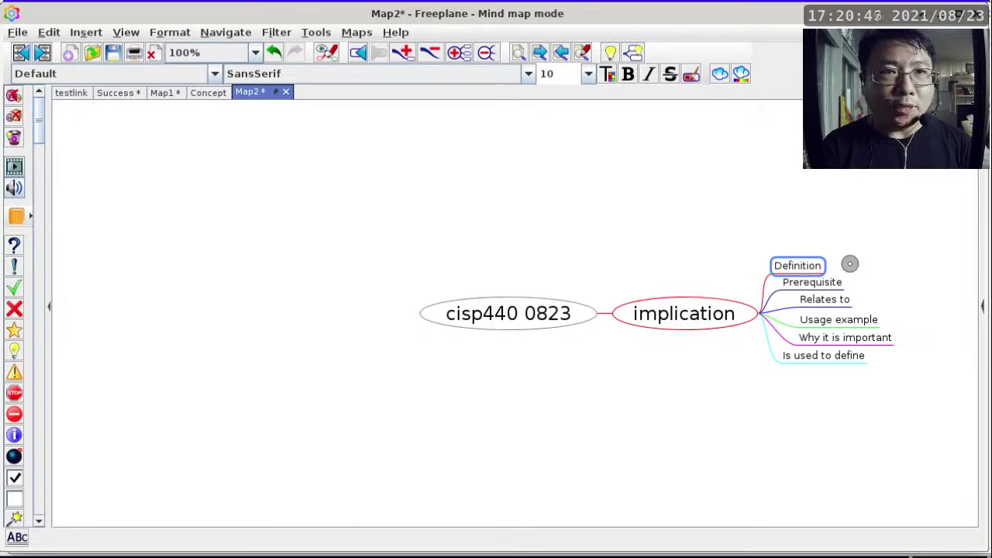
key(Tab)
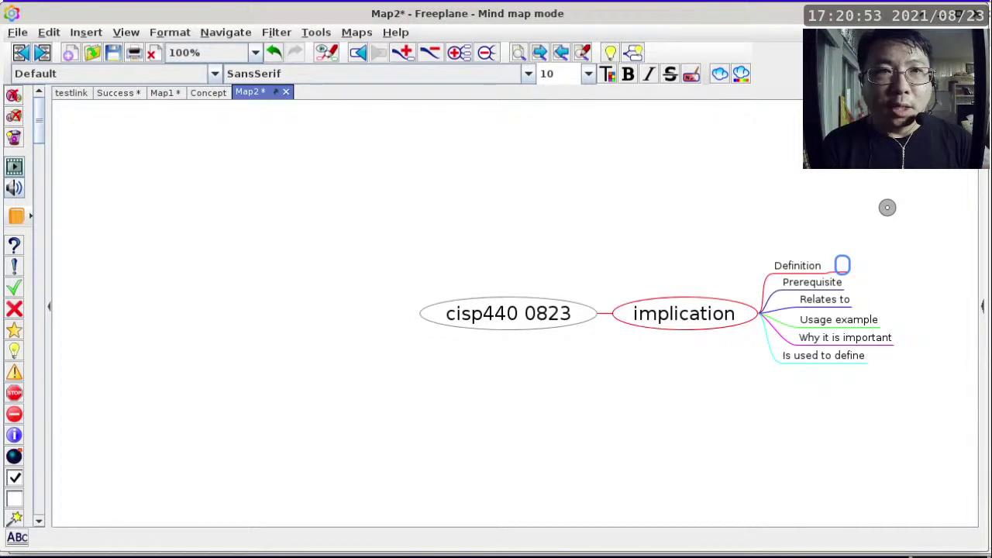
text(x implies)
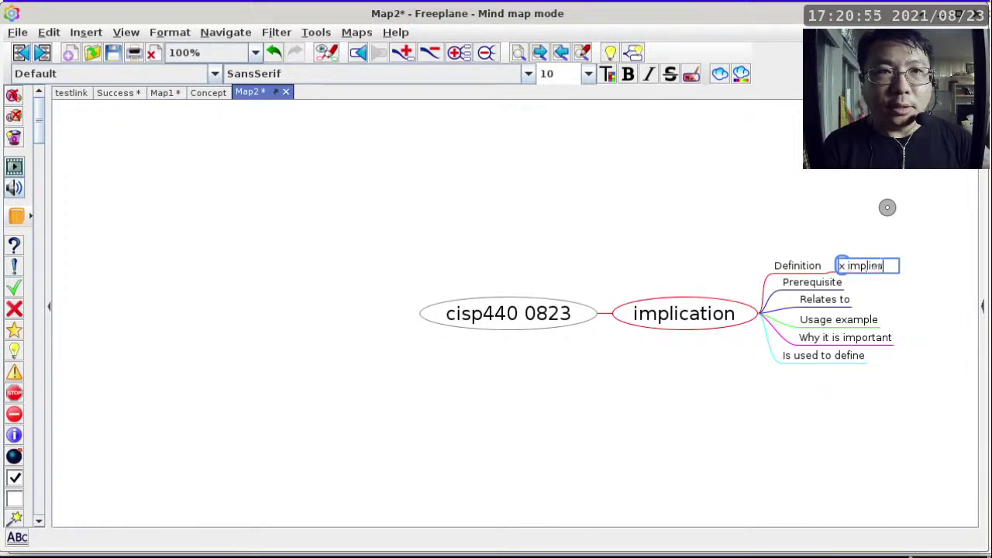
text( y == )
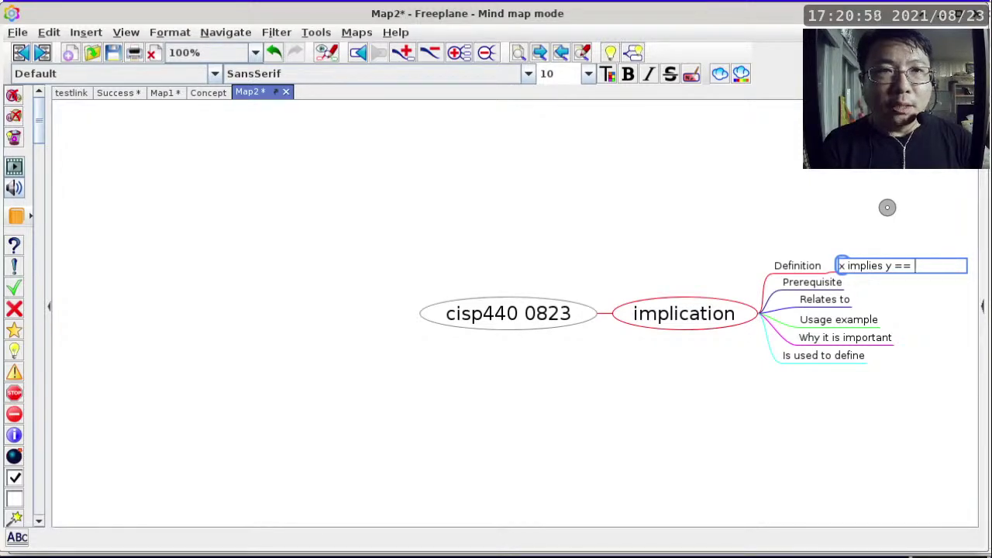
text((!x) || y)
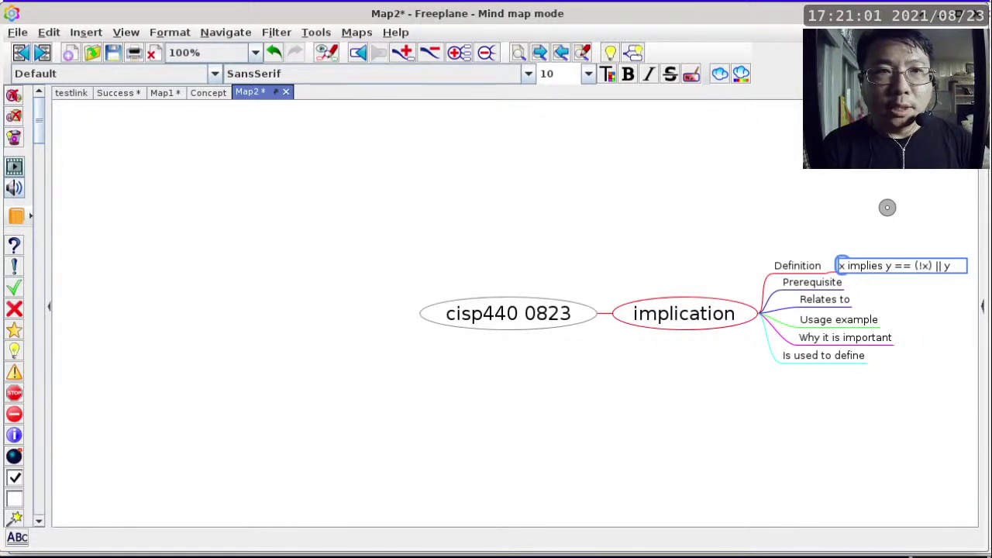
key(Return)
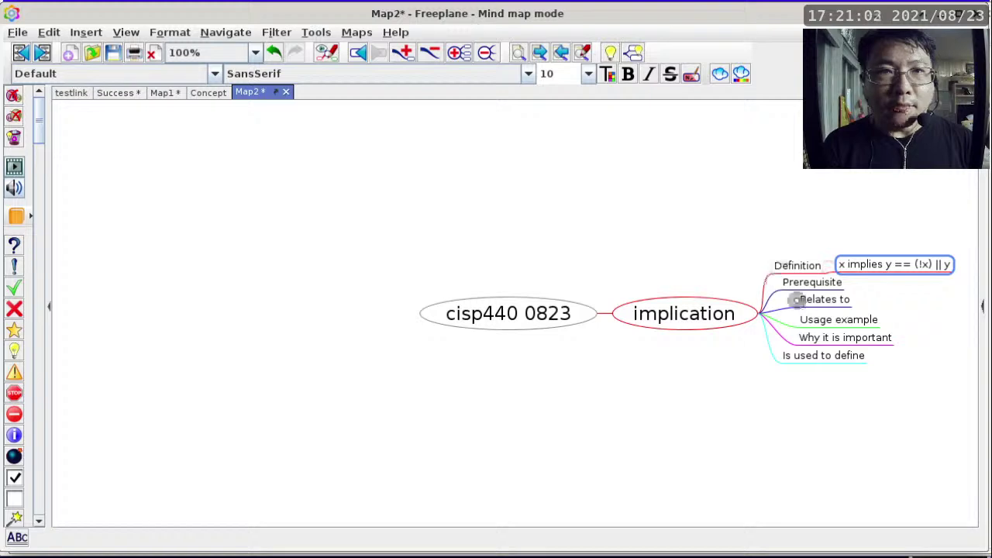
- Add a child node reading "boolean operators: negation, disjunction" to the Prerequisite branch
click(811, 282)
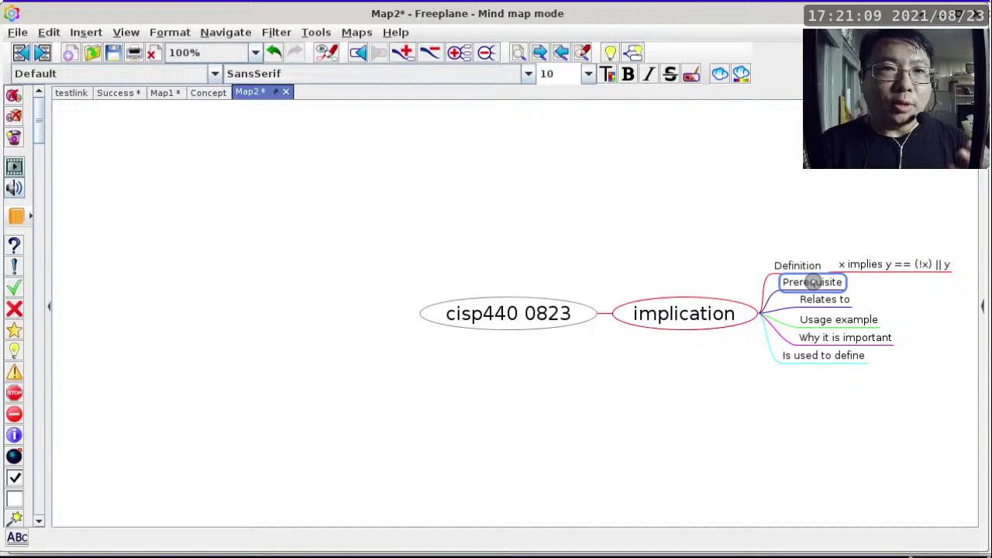
key(Tab)
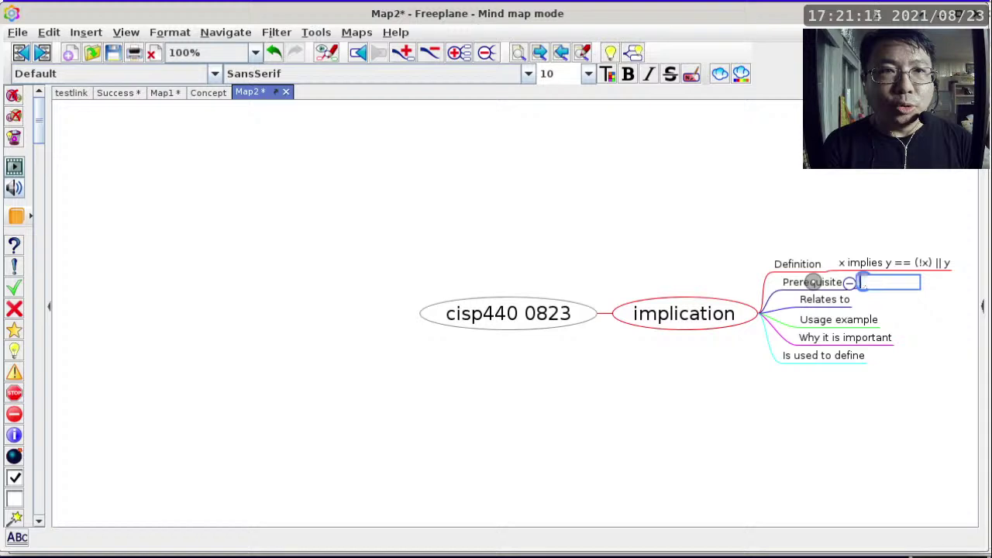
text(boolean operators:)
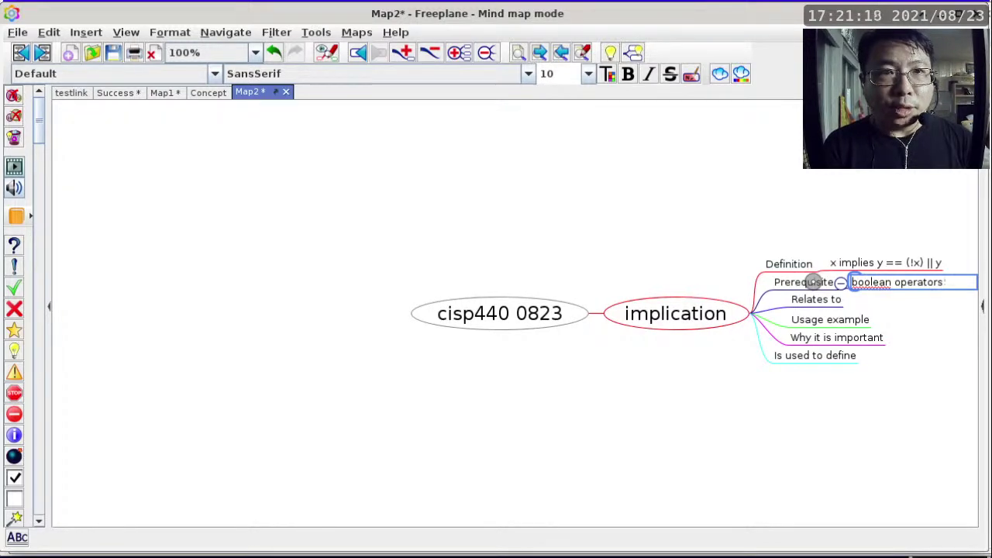
text( negation or)
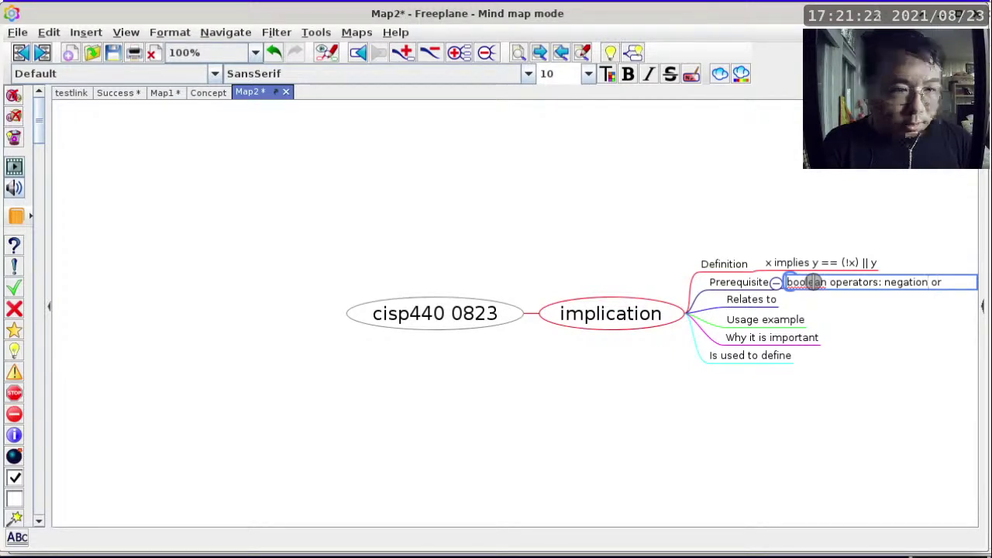
key(Left)
key(Left)
key(Left)
text(, )
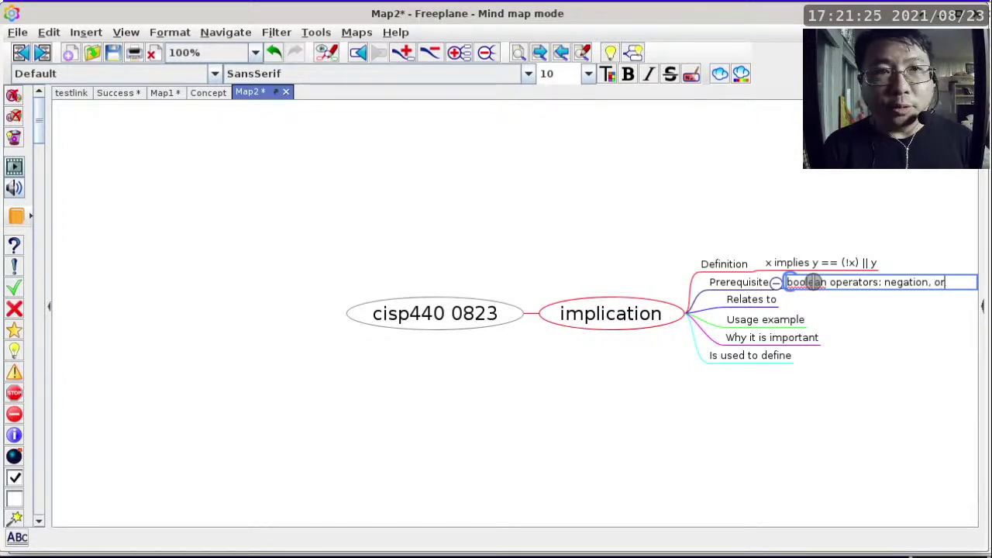
text(dis)
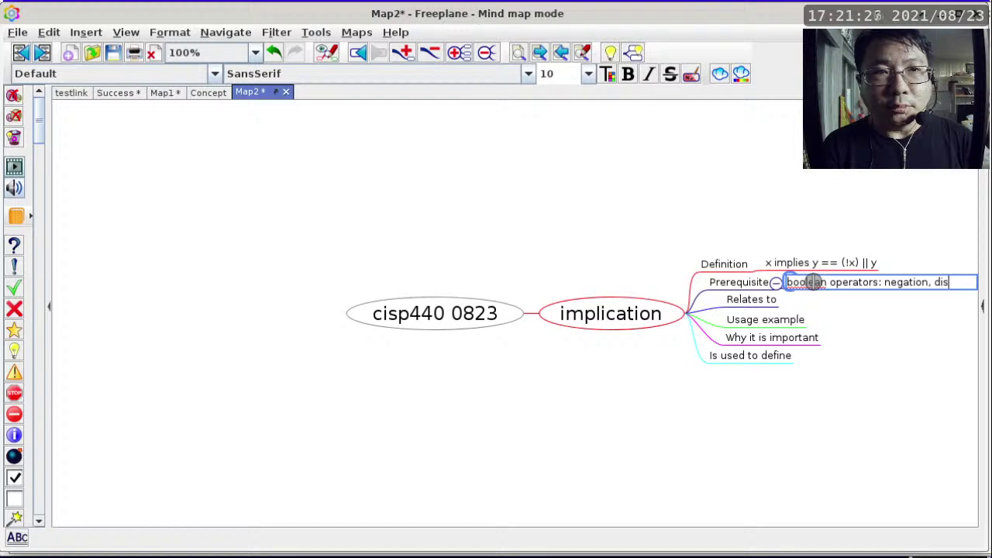
text(junction)
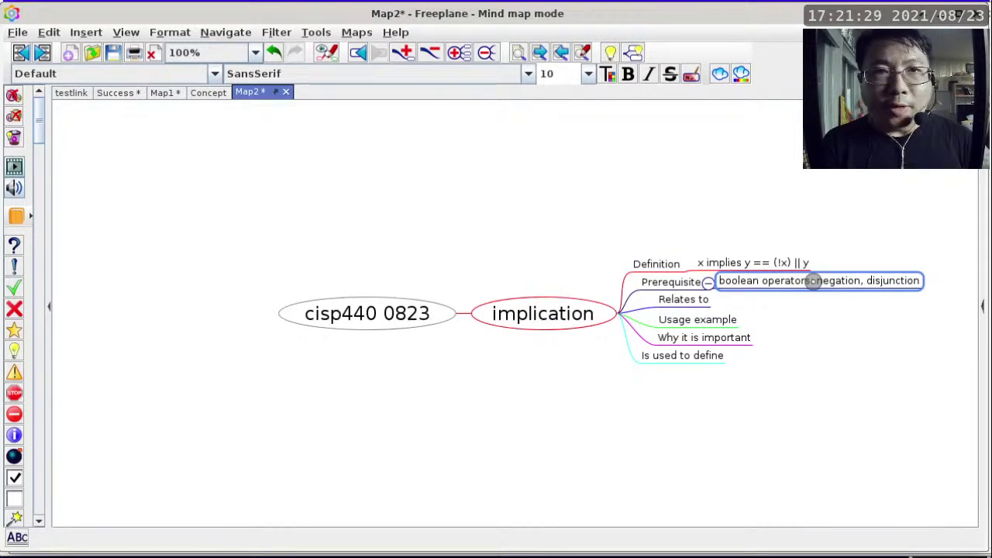
- Add a child node reading "this is used to prove theorems" to the "Why it is important" branch
click(676, 299)
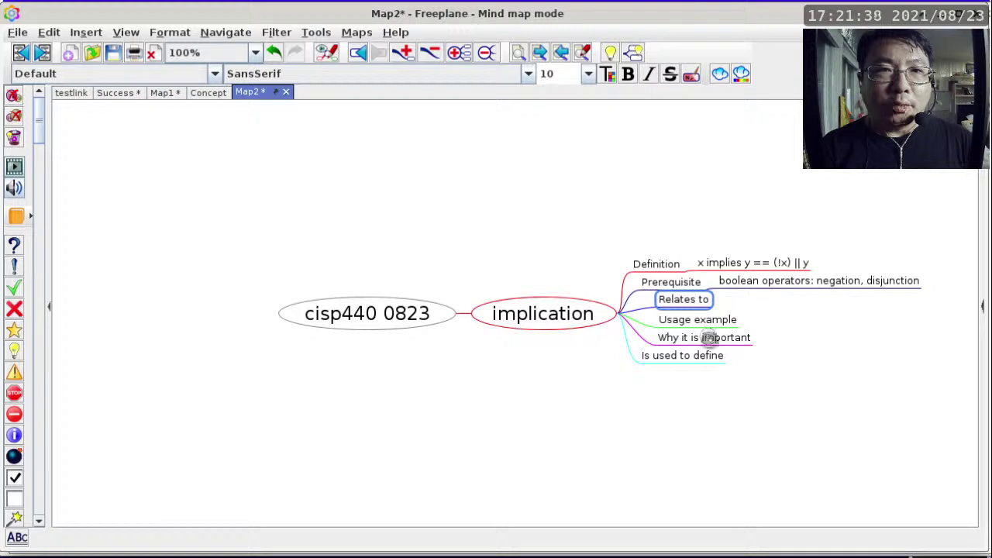
click(709, 338)
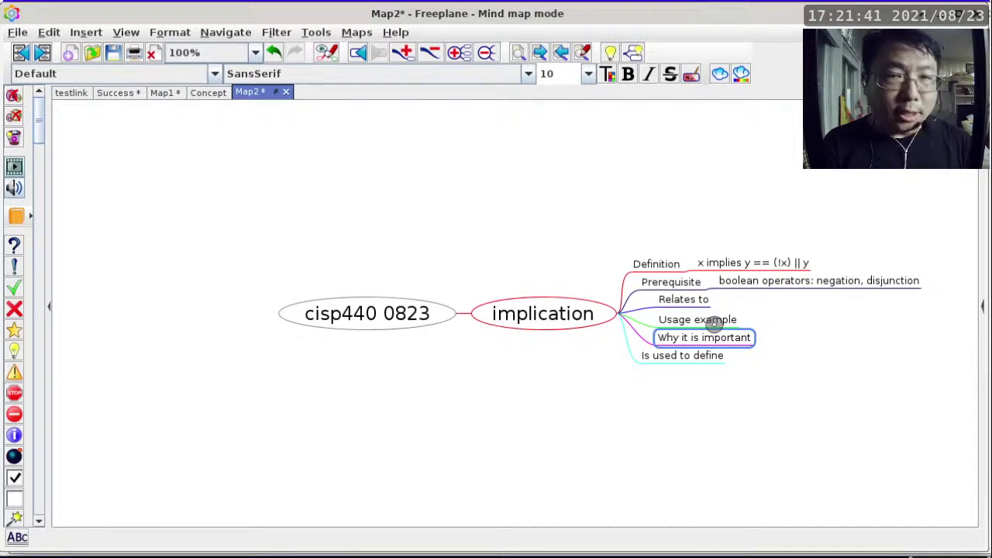
key(Insert)
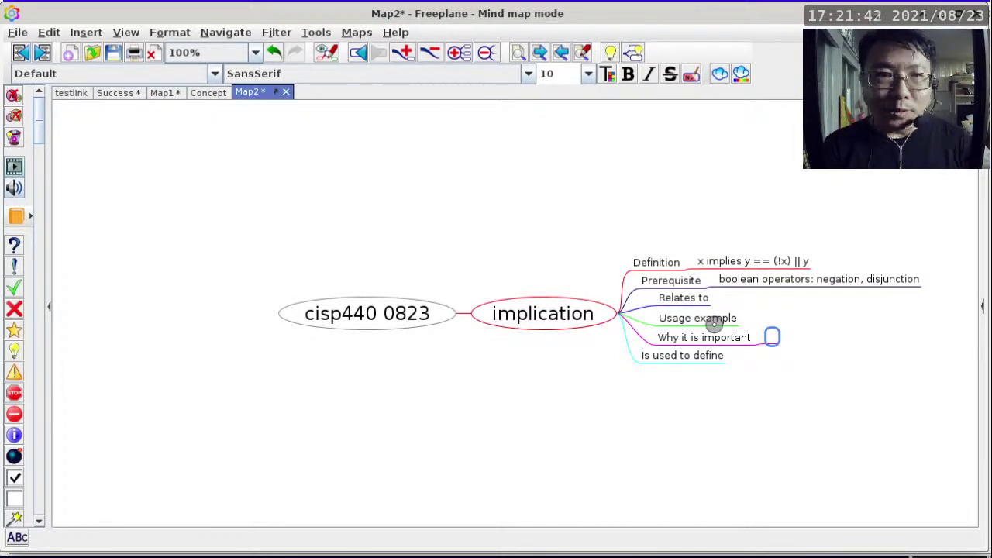
text(this is used to)
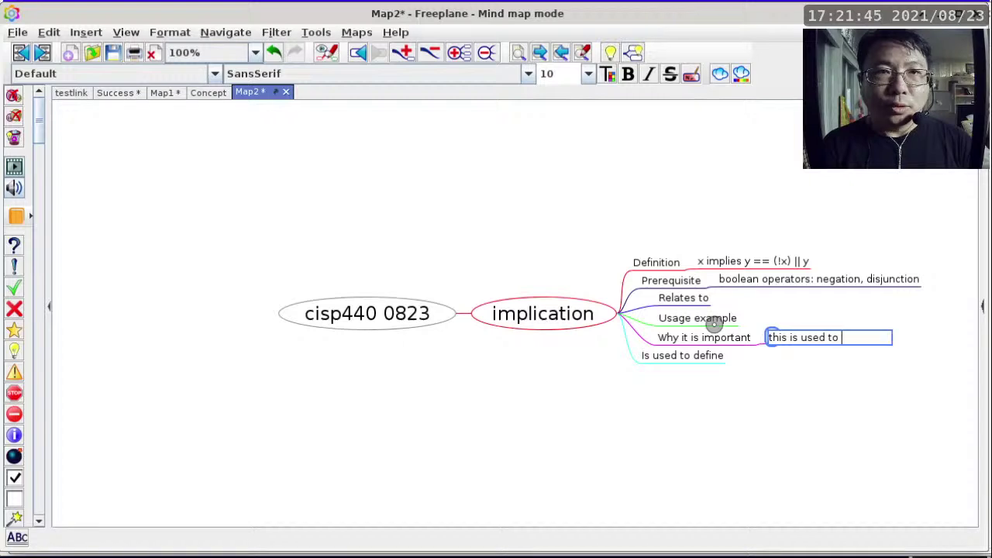
text( prove theorems)
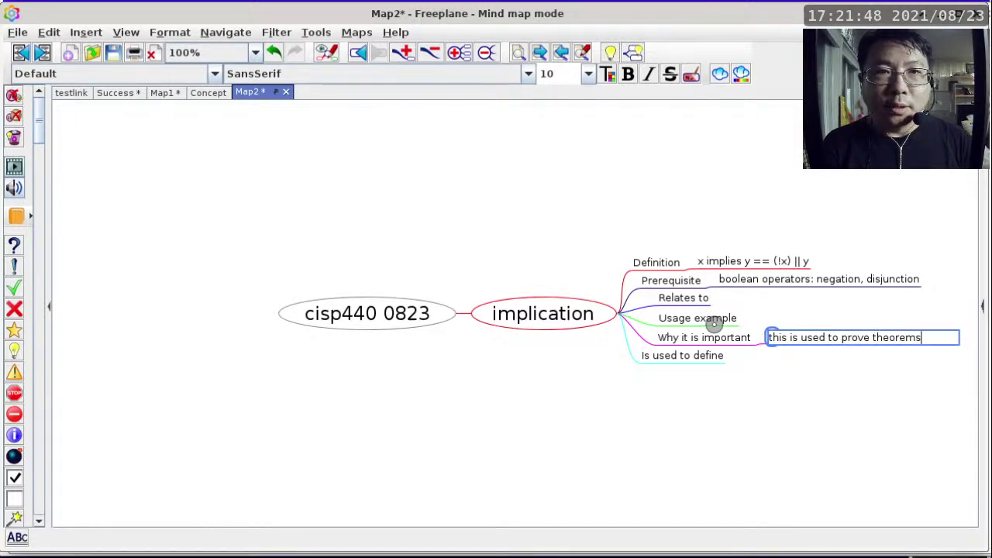
key(Return)
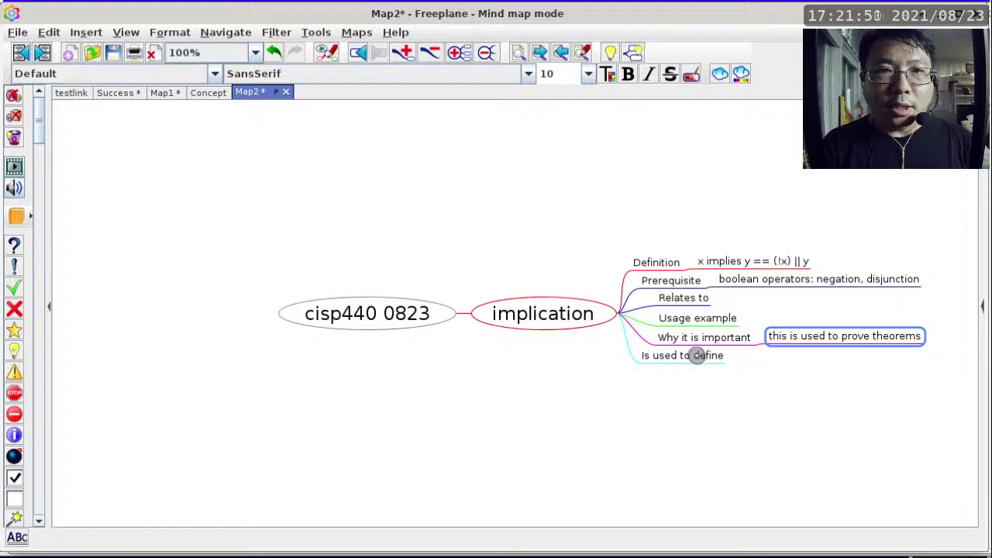
- Select the "Is used to define" node and switch to the lecture notes at section 4.2 Implies
click(698, 355)
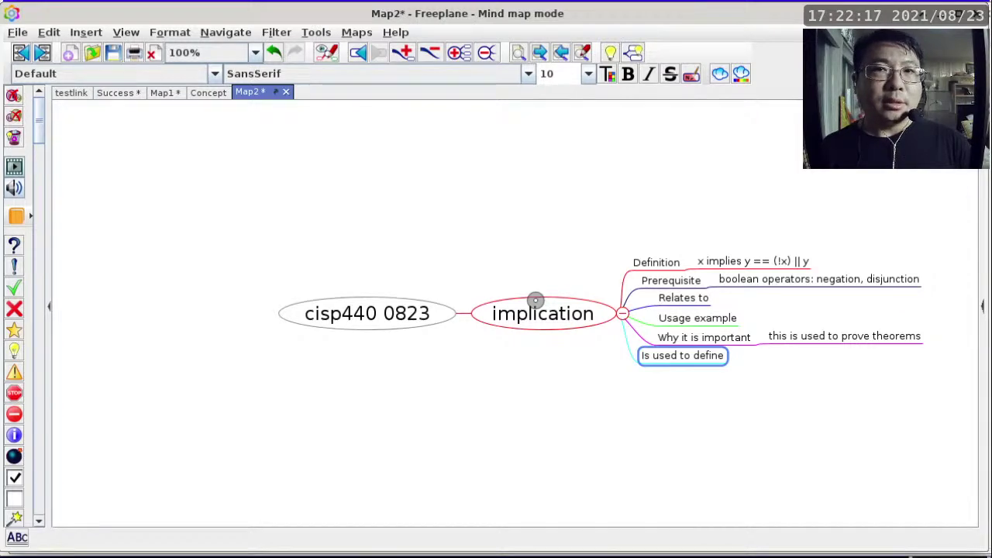
key(alt+Tab)
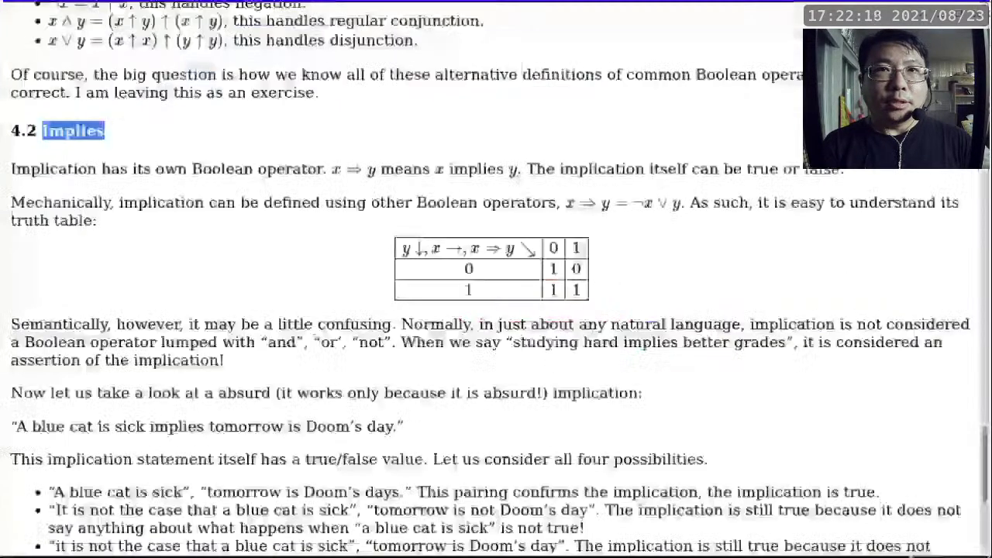